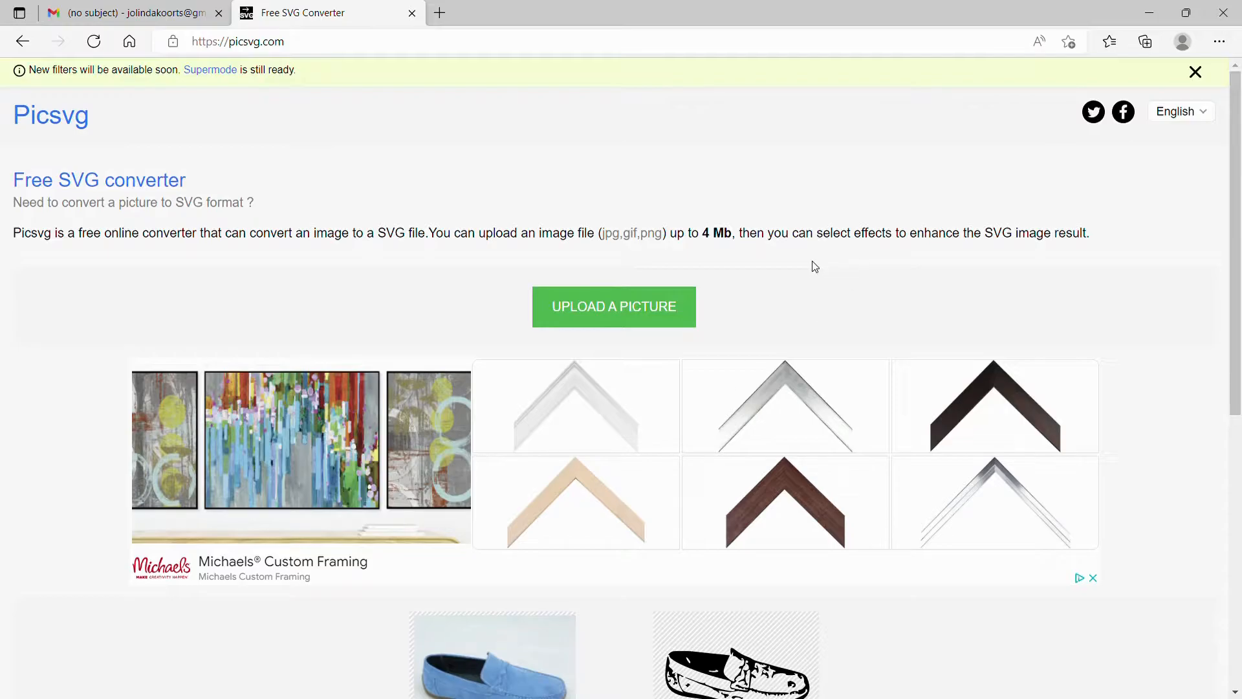
Step: Upload the photo of the handwritten "I Love you, Dad!" message to the SVG converter
left_click(624, 315)
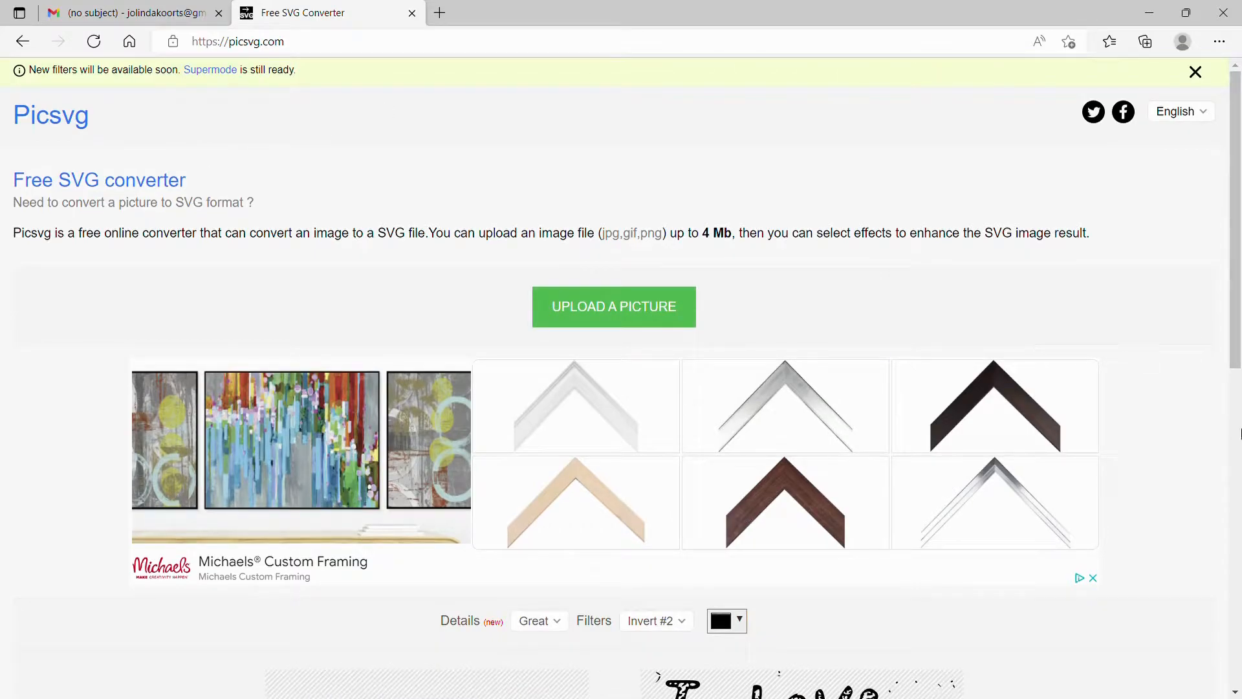
left_click_drag(1235, 328, 1240, 537)
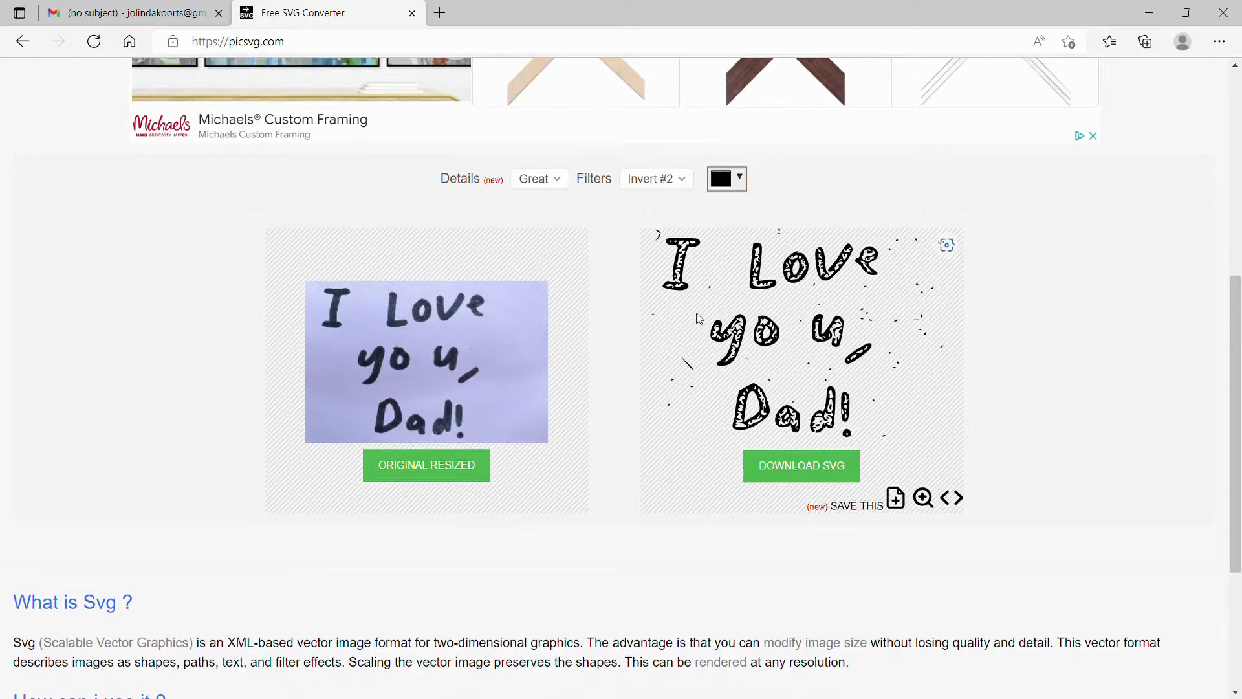
Step: Try the Invert #1 and Invert #3 filters on the converted lettering
left_click(687, 181)
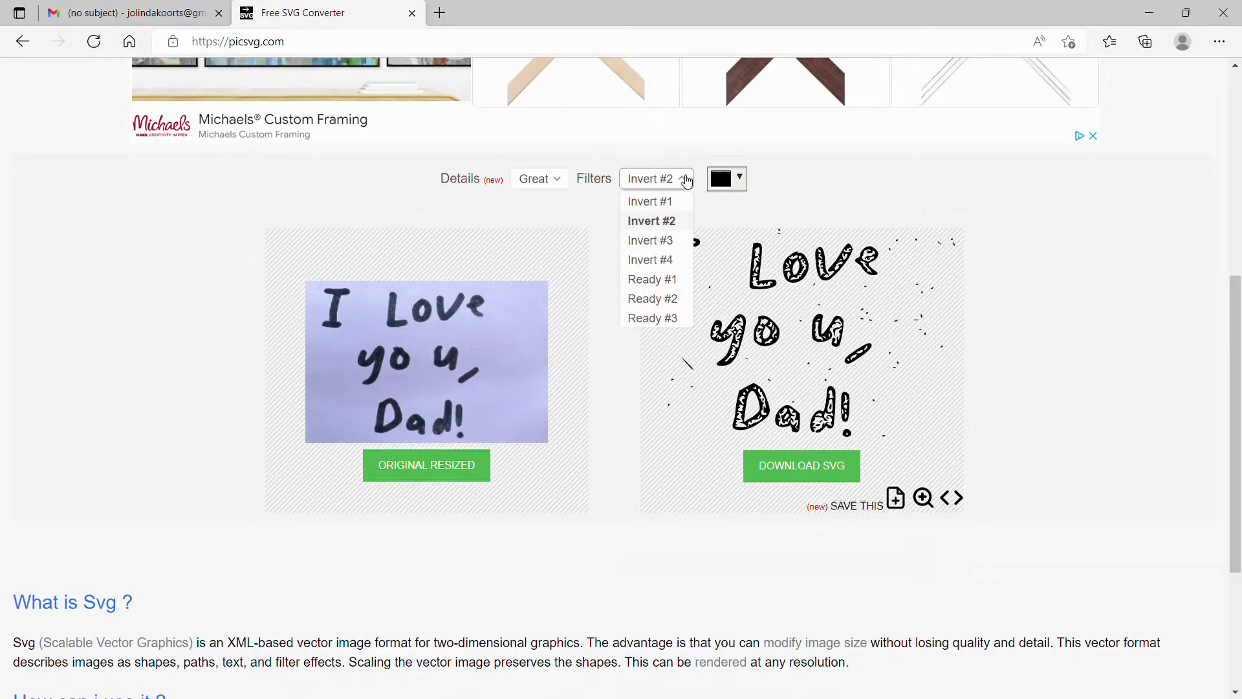
left_click(648, 201)
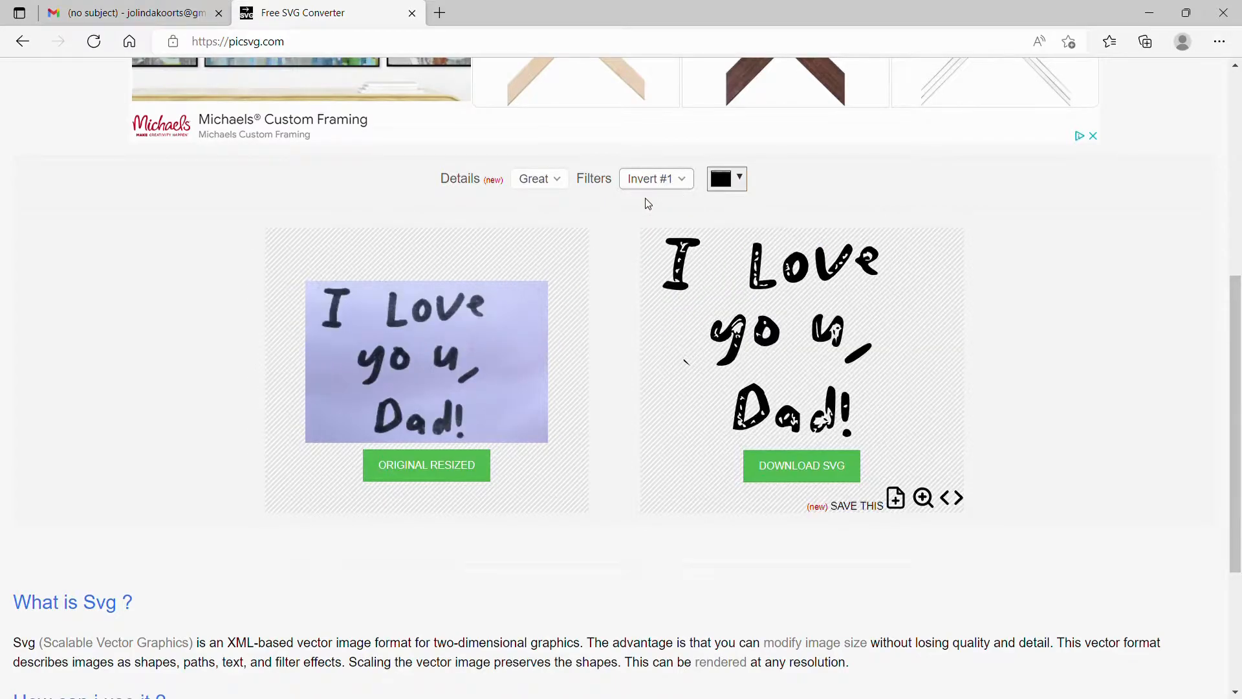
left_click(687, 179)
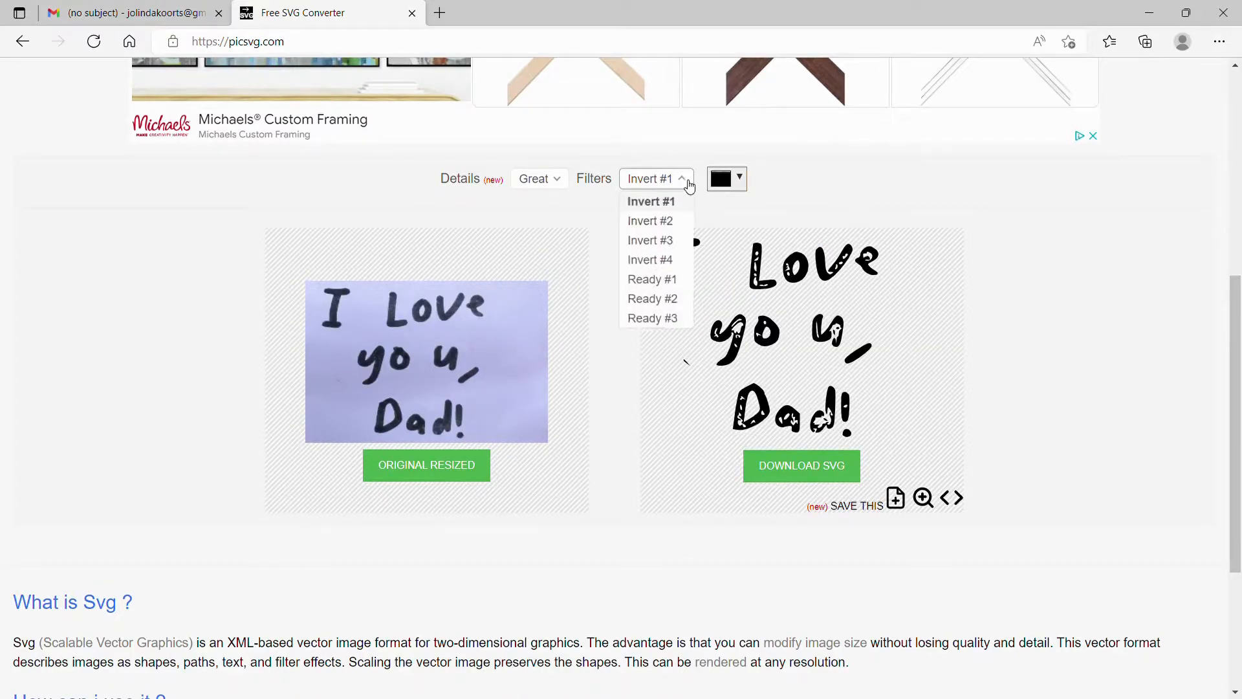
left_click(661, 240)
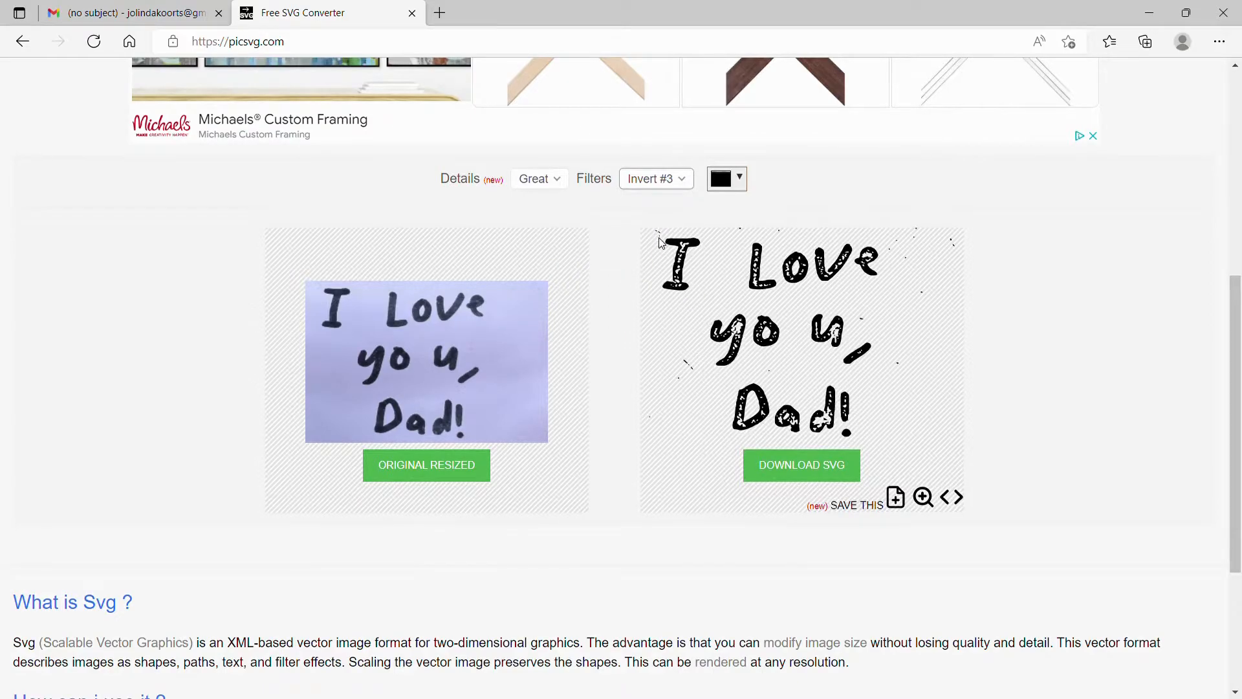
Step: Apply the Ready #1 filter to the converted lettering and download the SVG
left_click(689, 180)
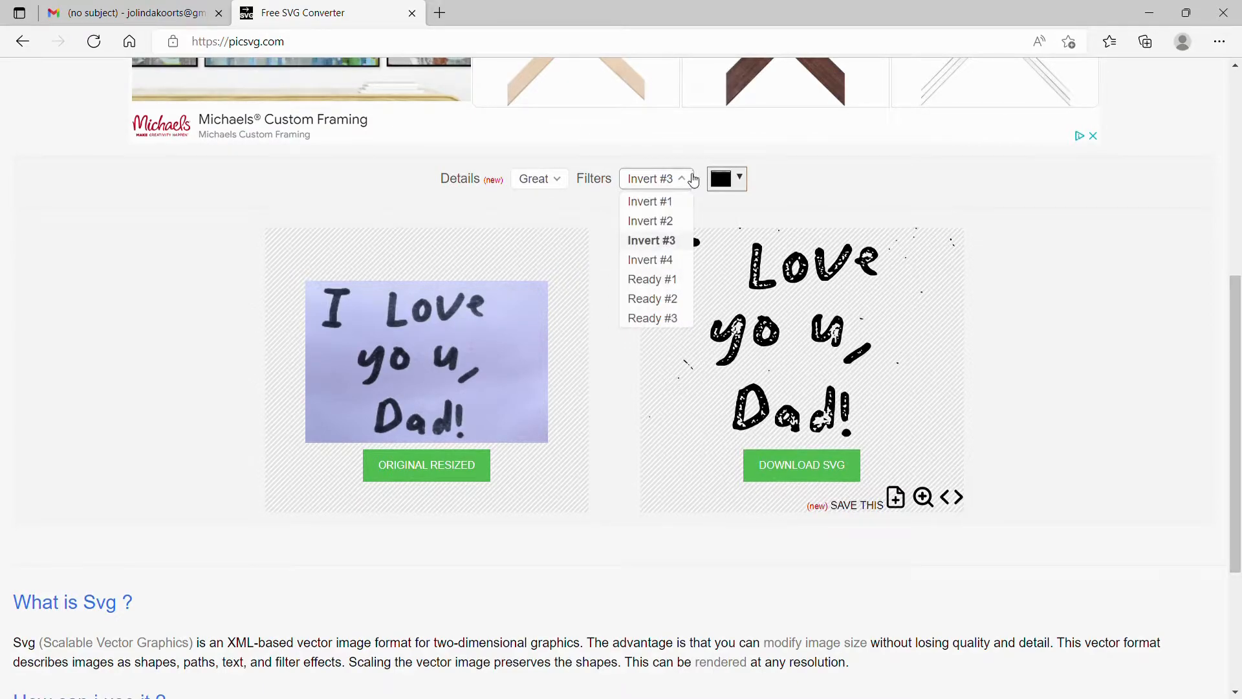
left_click(653, 279)
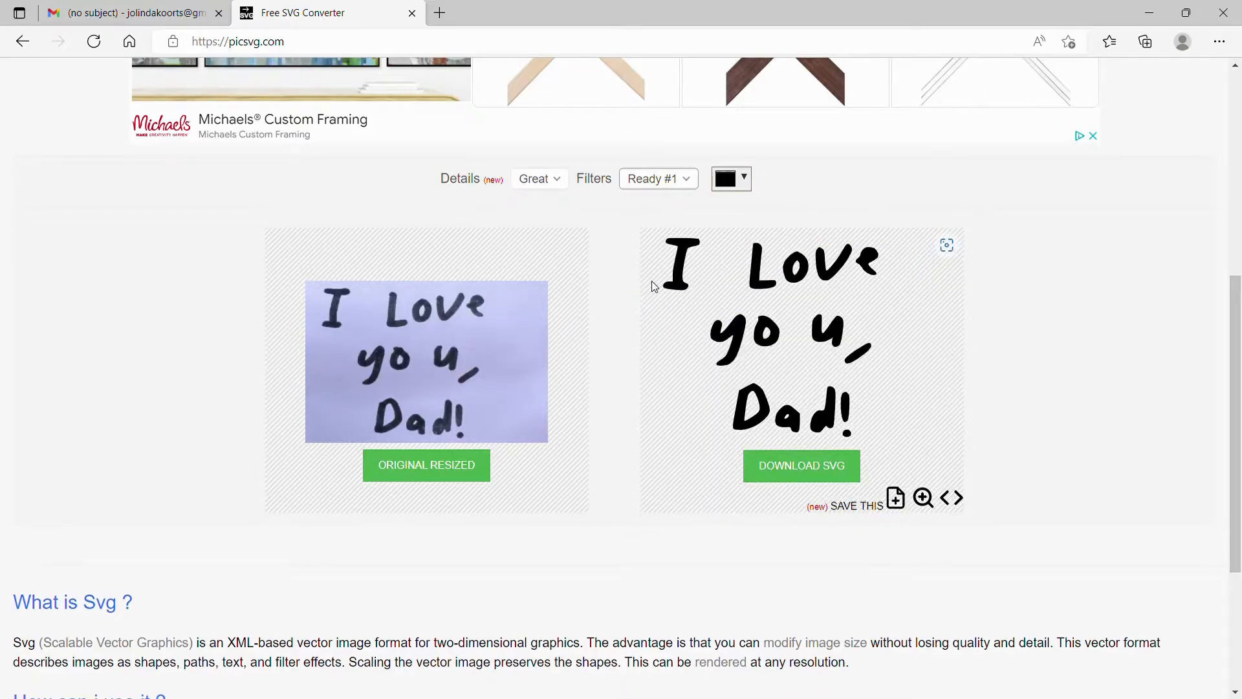
key("Down")
left_click(827, 471)
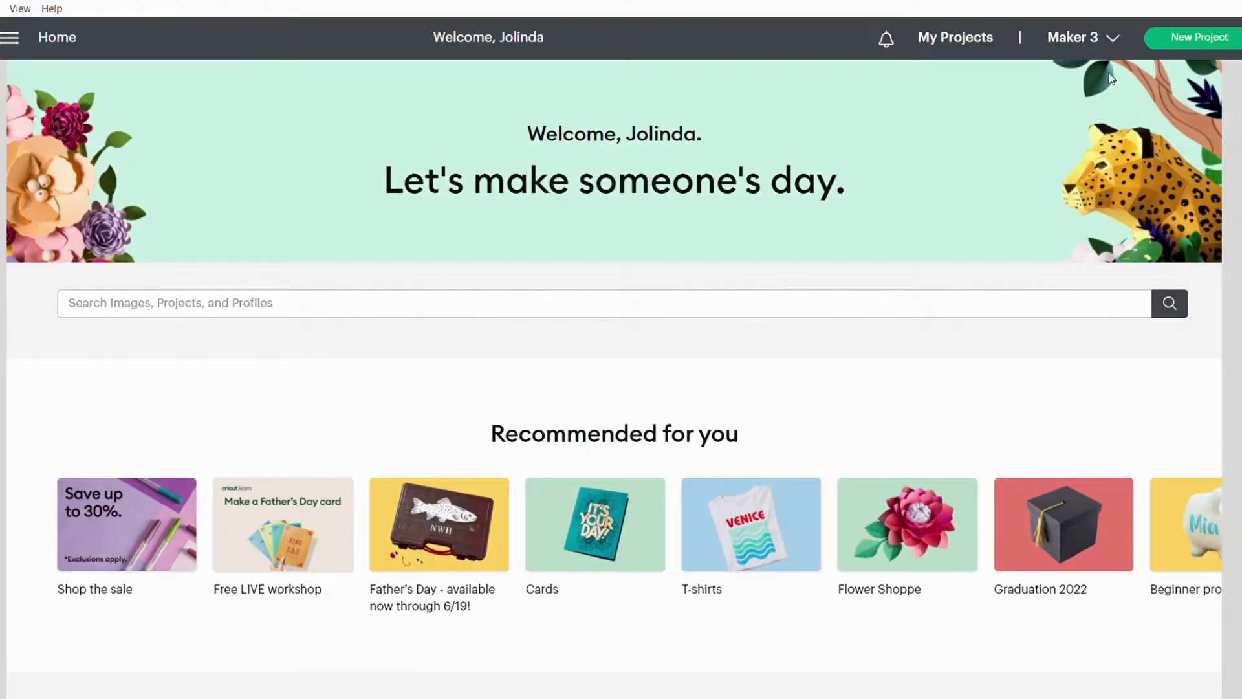
Step: Switch to Cricut Design Space, start a new project and choose the downloaded lettering SVG for upload
left_click(1230, 37)
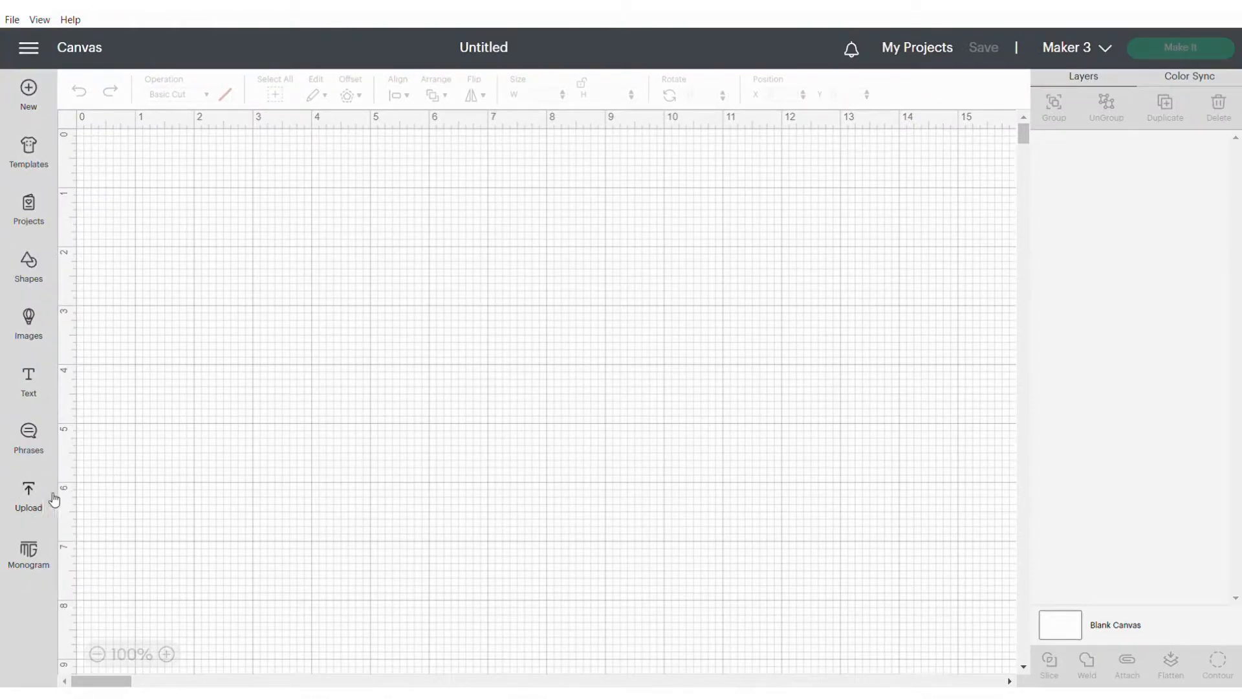
left_click(26, 502)
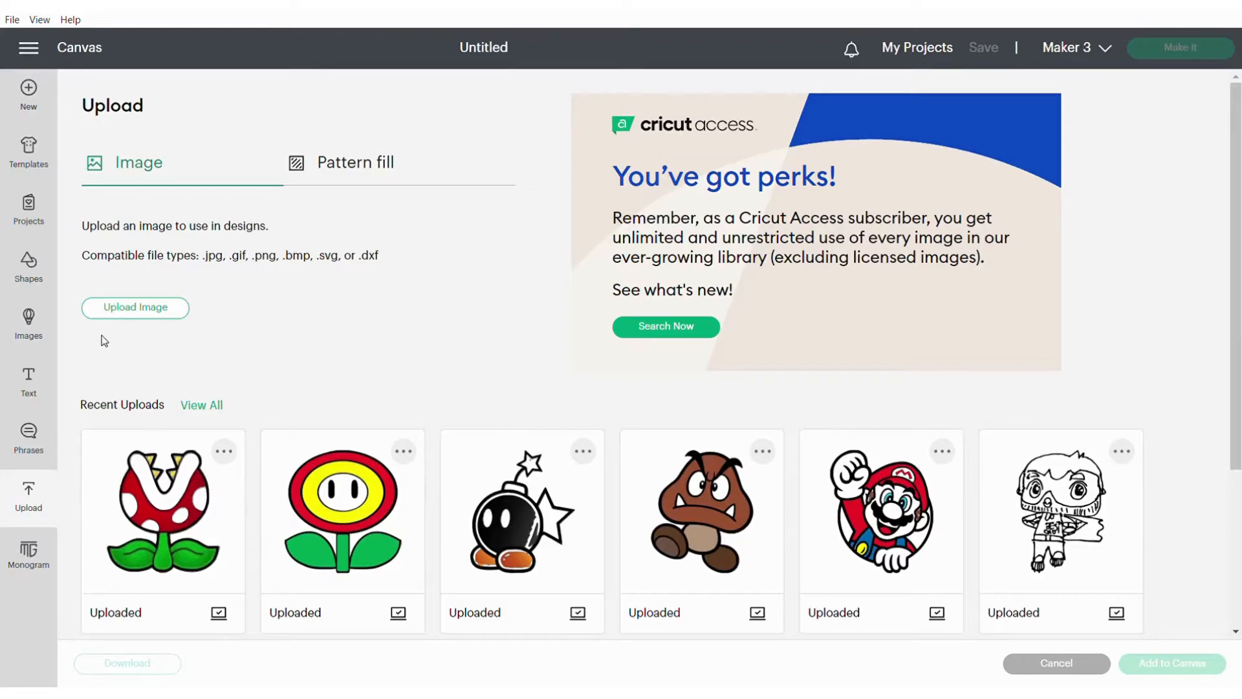
left_click(150, 309)
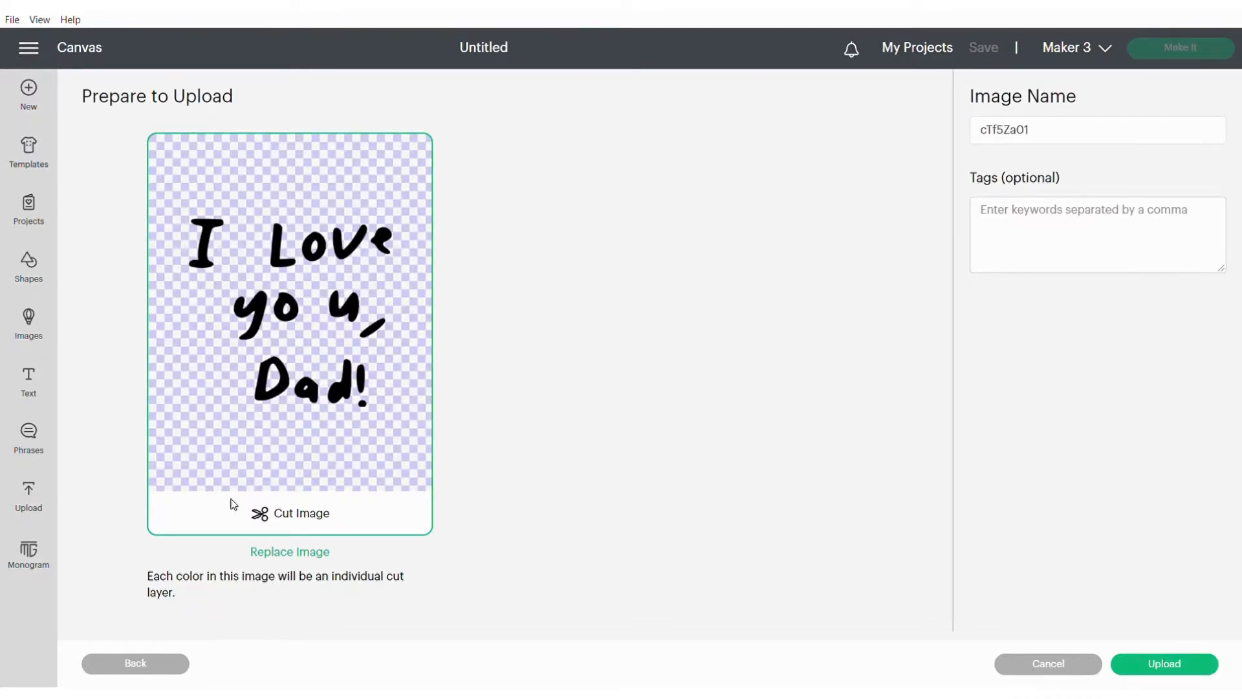
Step: Name the cut image "Father's Day Mug" and upload it
double_click(1053, 136)
type("Fa")
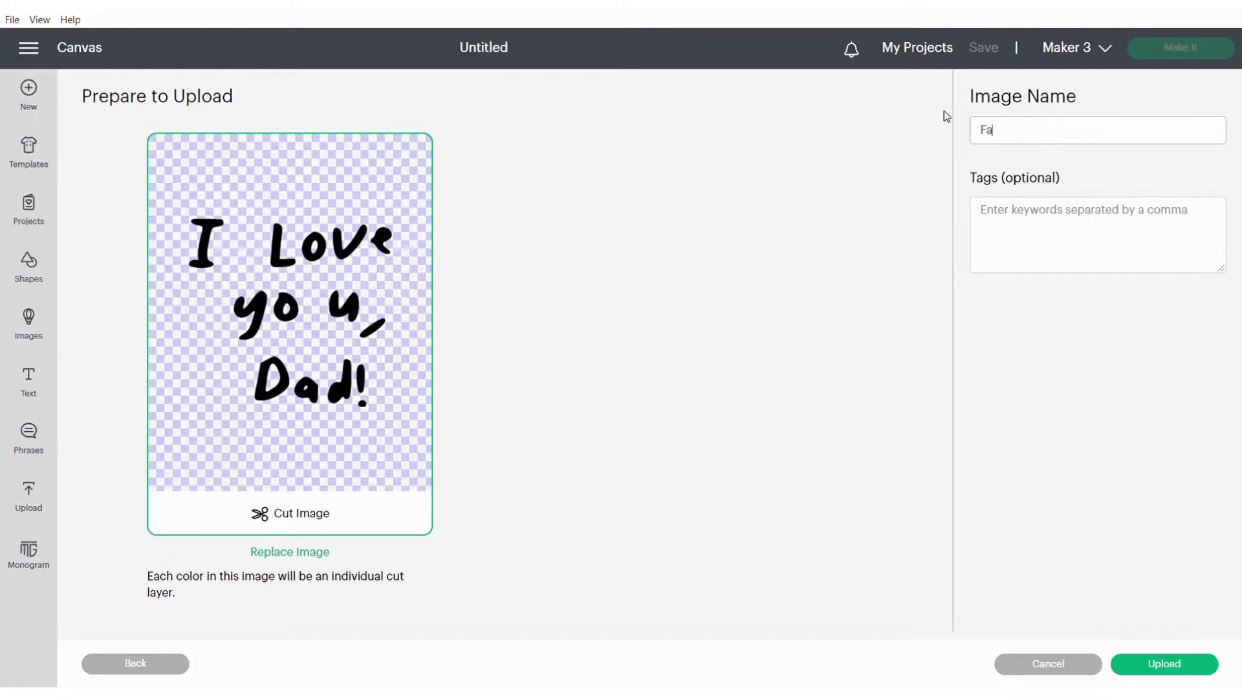
type("ther's Day Mug")
left_click(1173, 662)
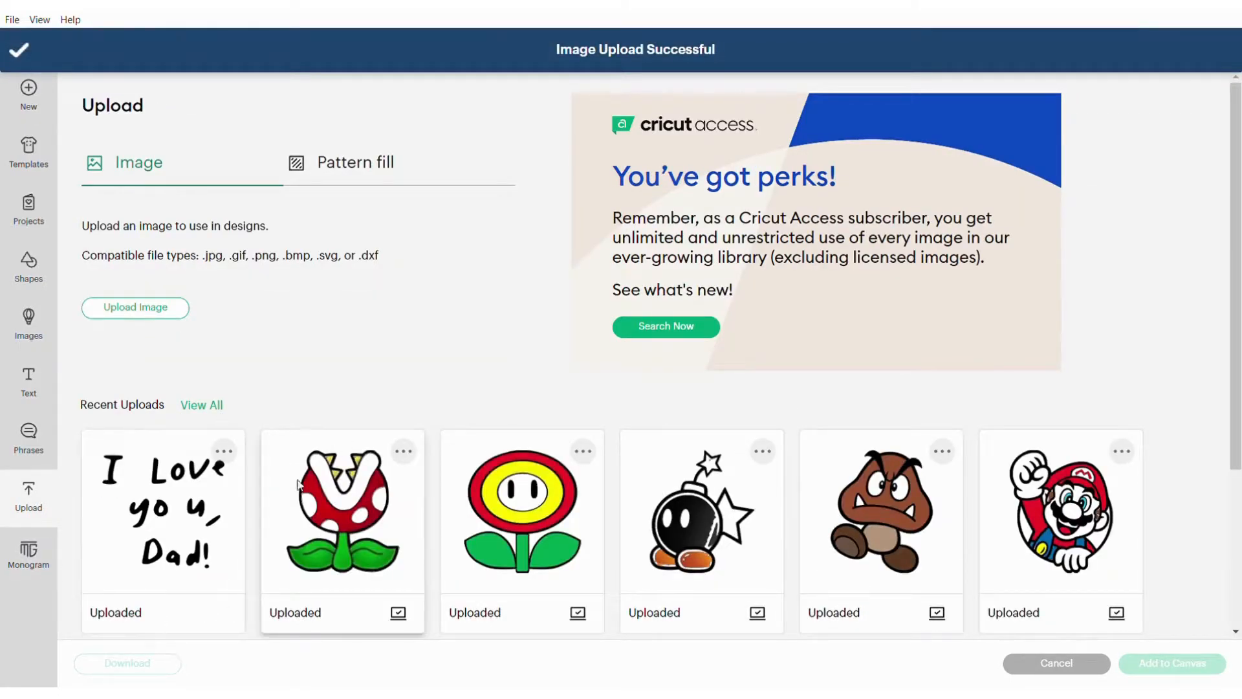
Step: Place the uploaded lettering on the canvas at about X 2.31, Y 0.74, enlarged to about 4.99 by 4.61 inches
left_click(174, 514)
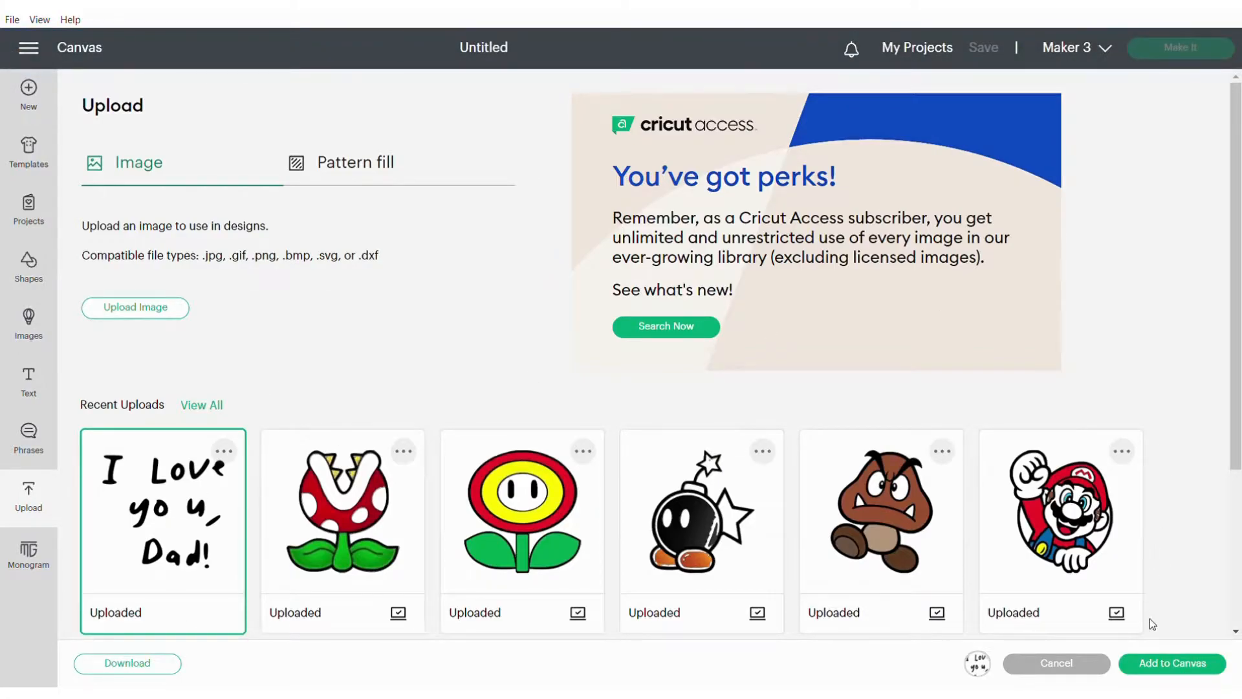
left_click(1185, 664)
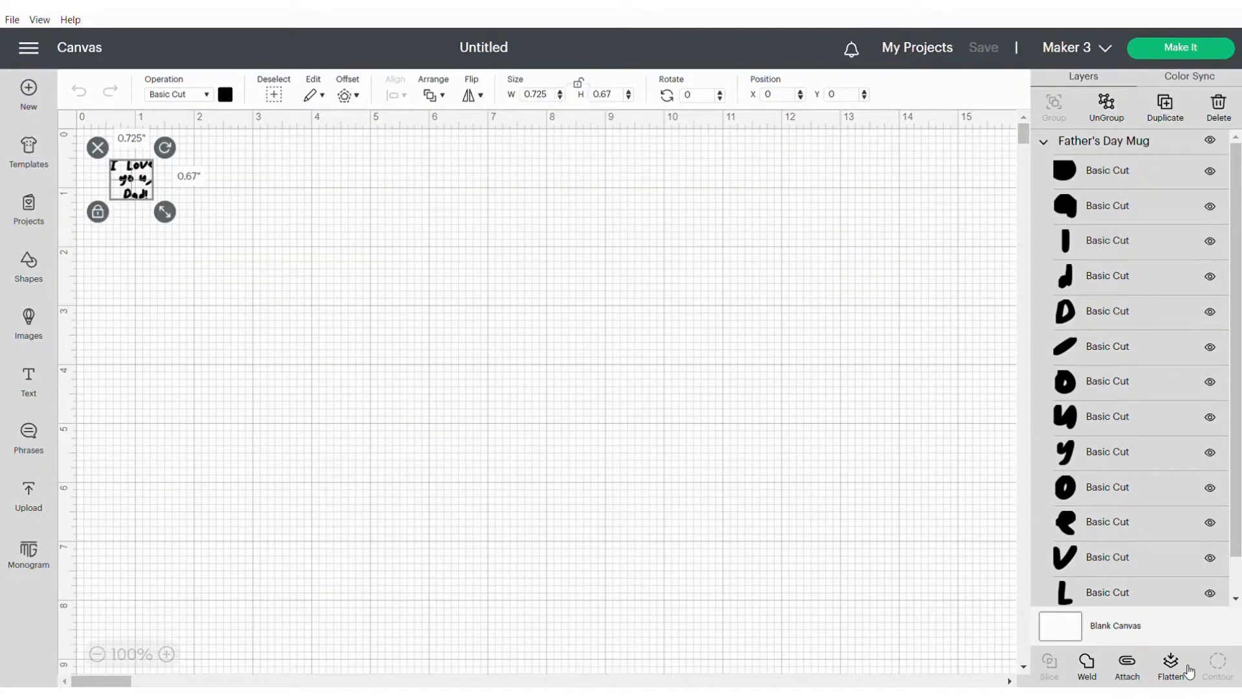
left_click_drag(165, 212, 410, 354)
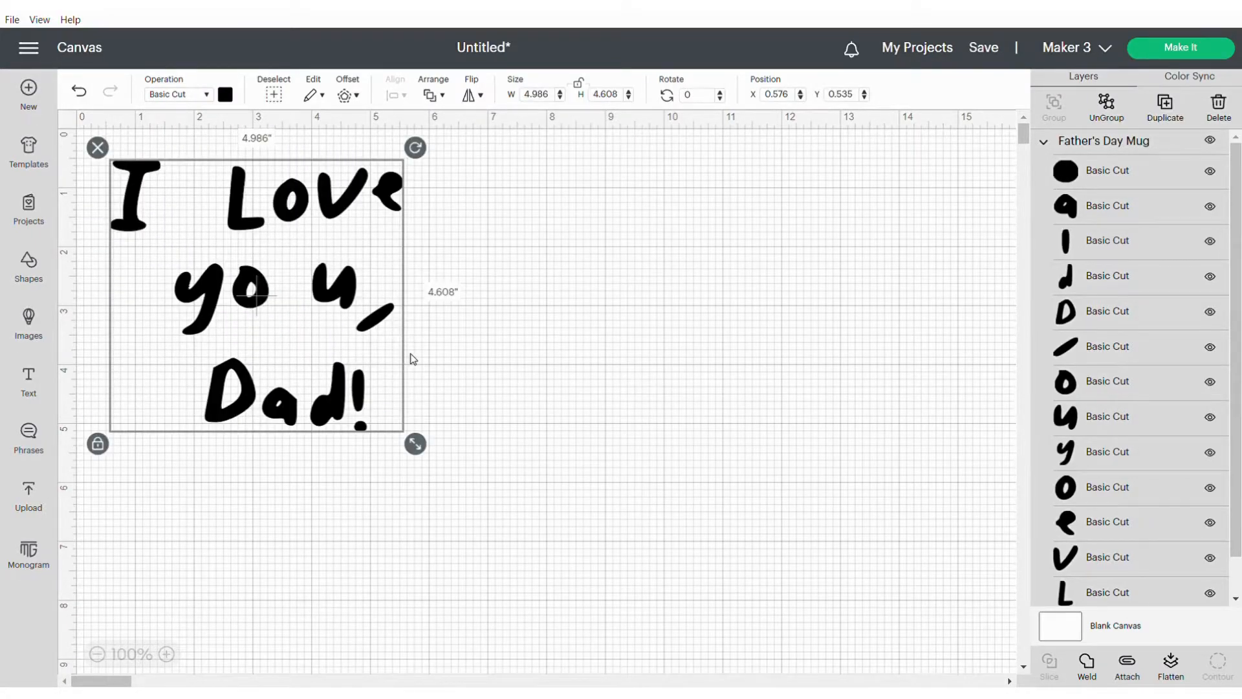
left_click(544, 367)
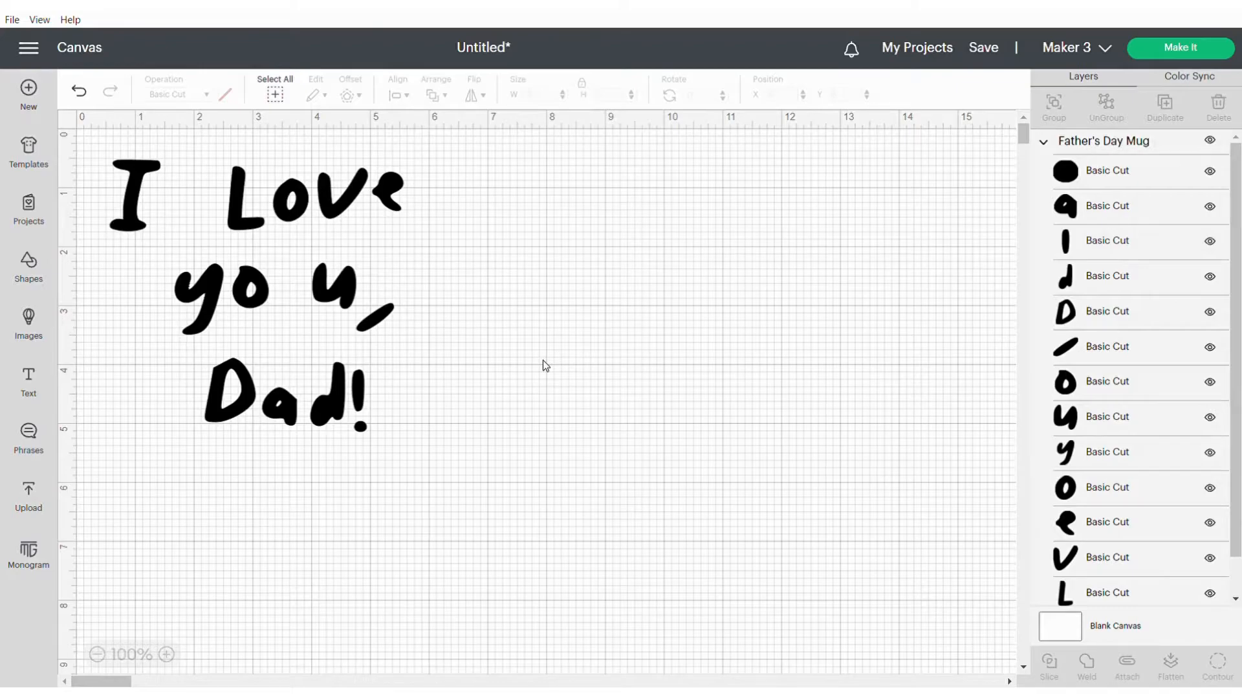
left_click_drag(122, 205, 223, 215)
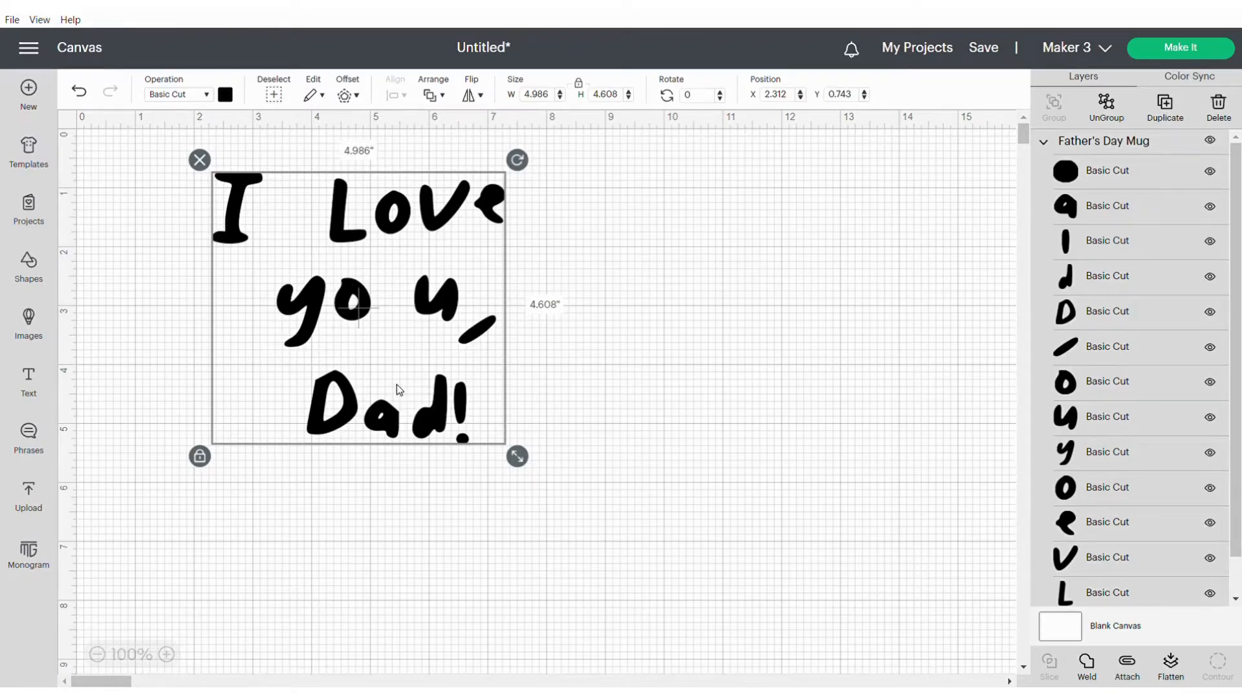
Step: Ungroup the lettering into separate letters and regroup all of them
left_click(1106, 111)
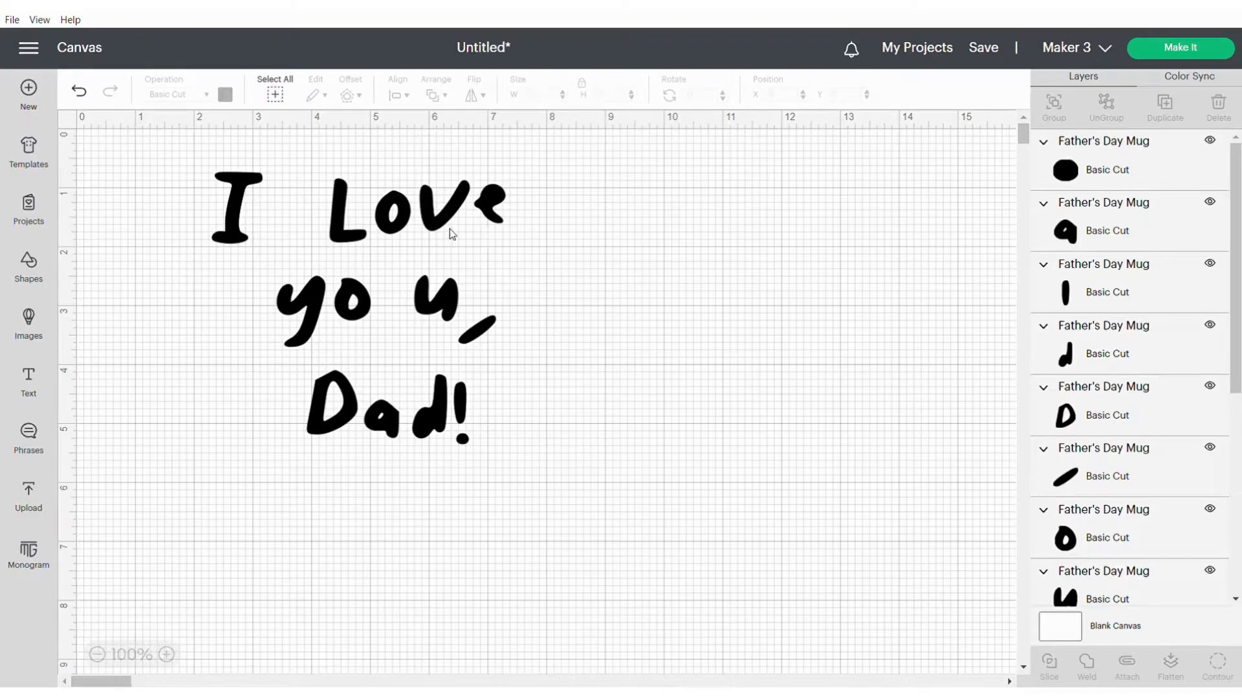
left_click_drag(196, 210, 534, 456)
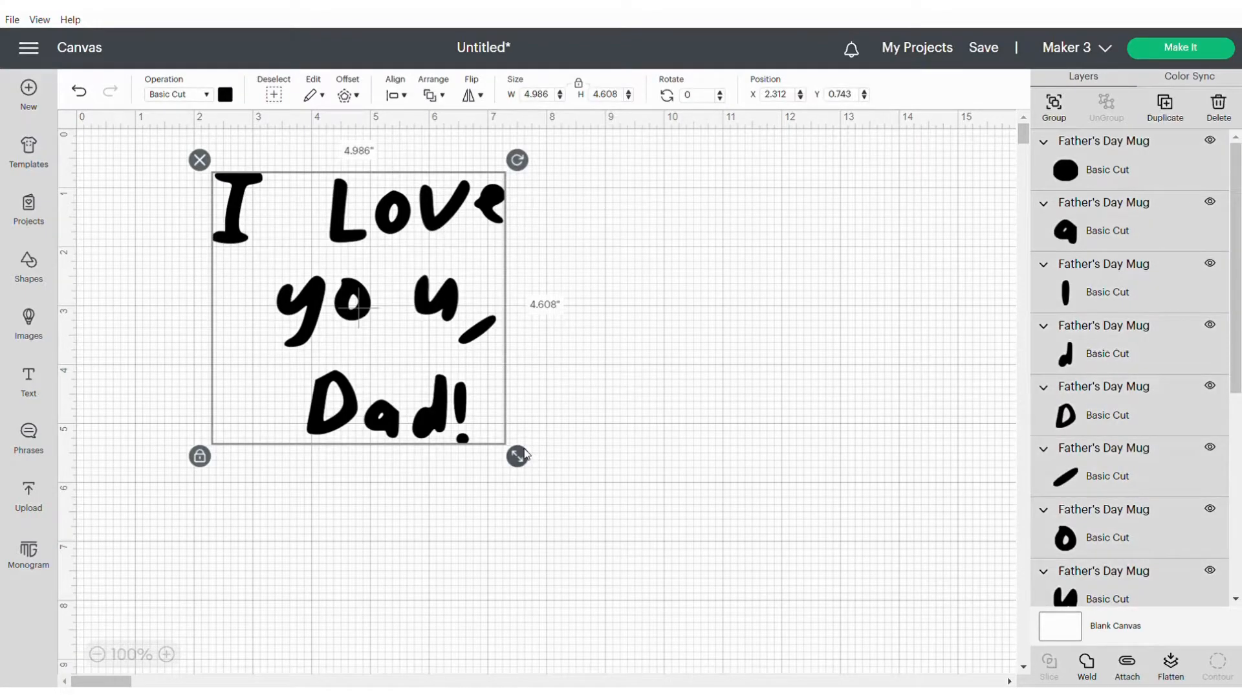
left_click(1047, 117)
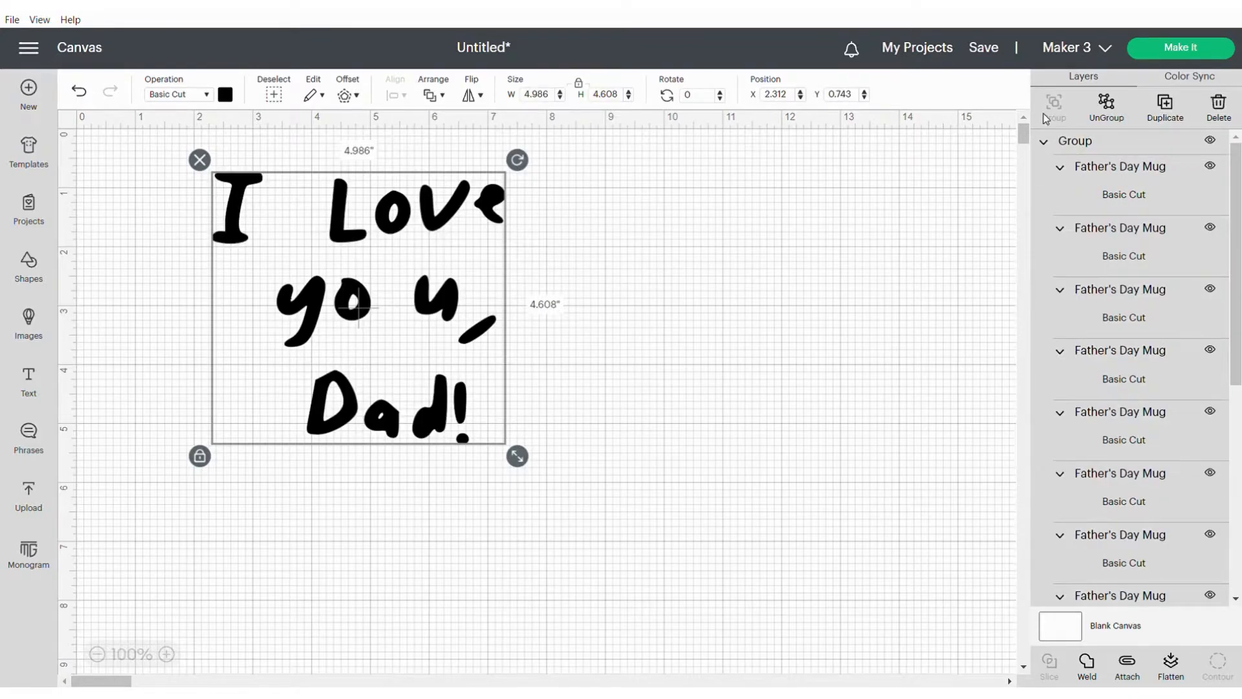
Step: Hide the lettering group, collapse its layer list and show the group again
left_click(1211, 141)
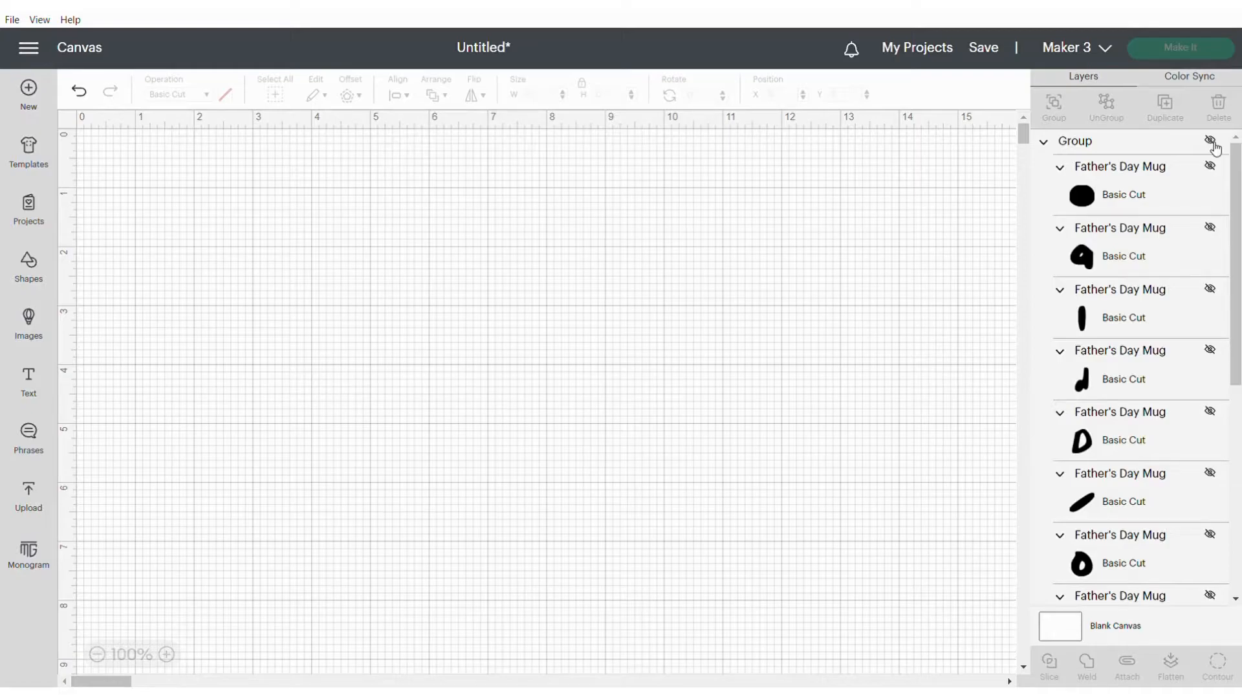
left_click(1044, 143)
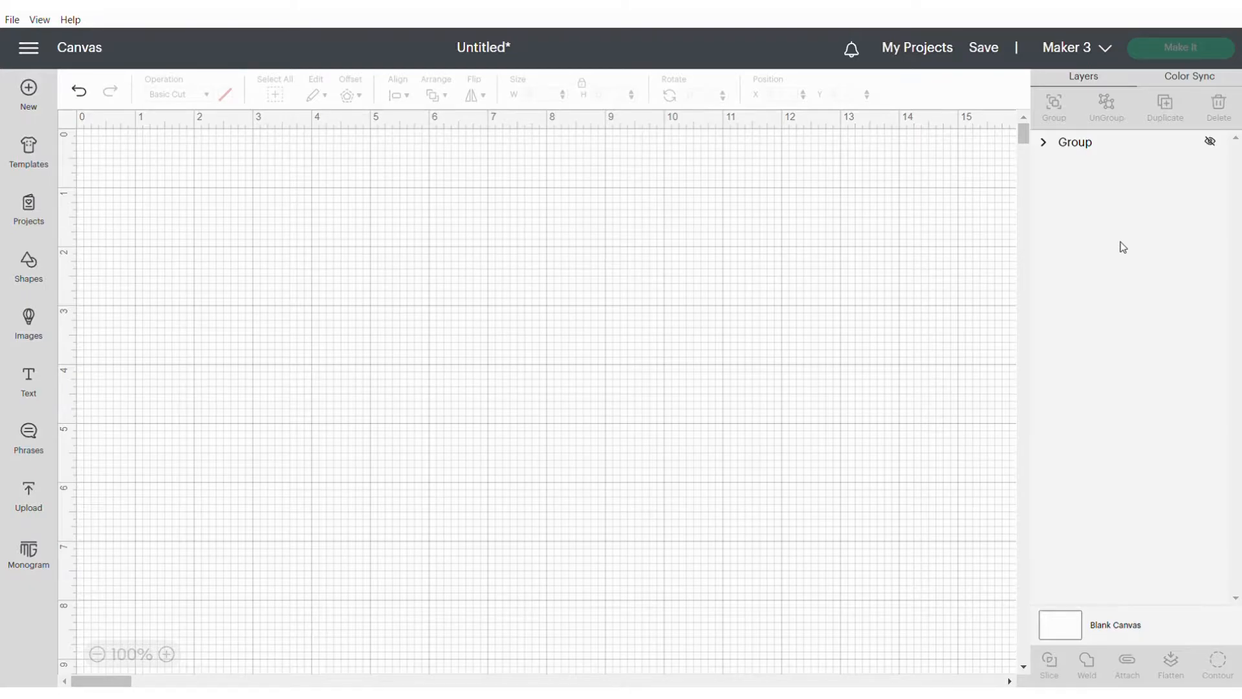
left_click(1216, 145)
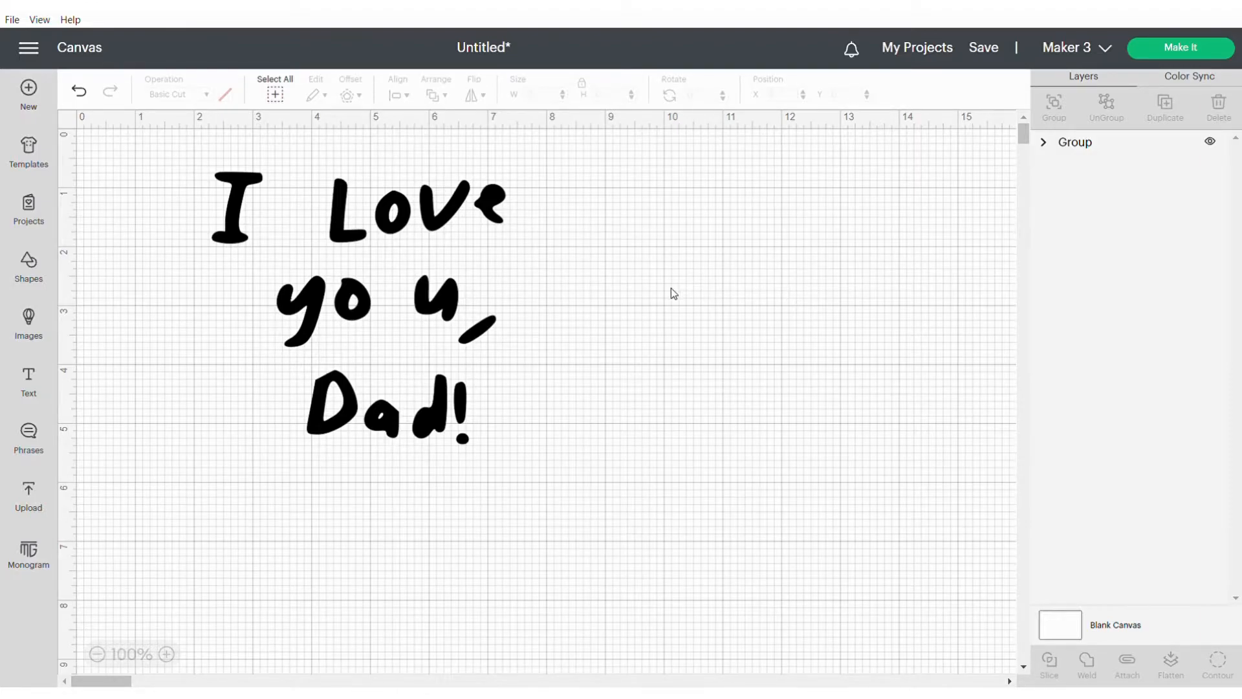
Step: Set the height of the lettering group to 2.5 inches with the proportions locked
left_click(409, 281)
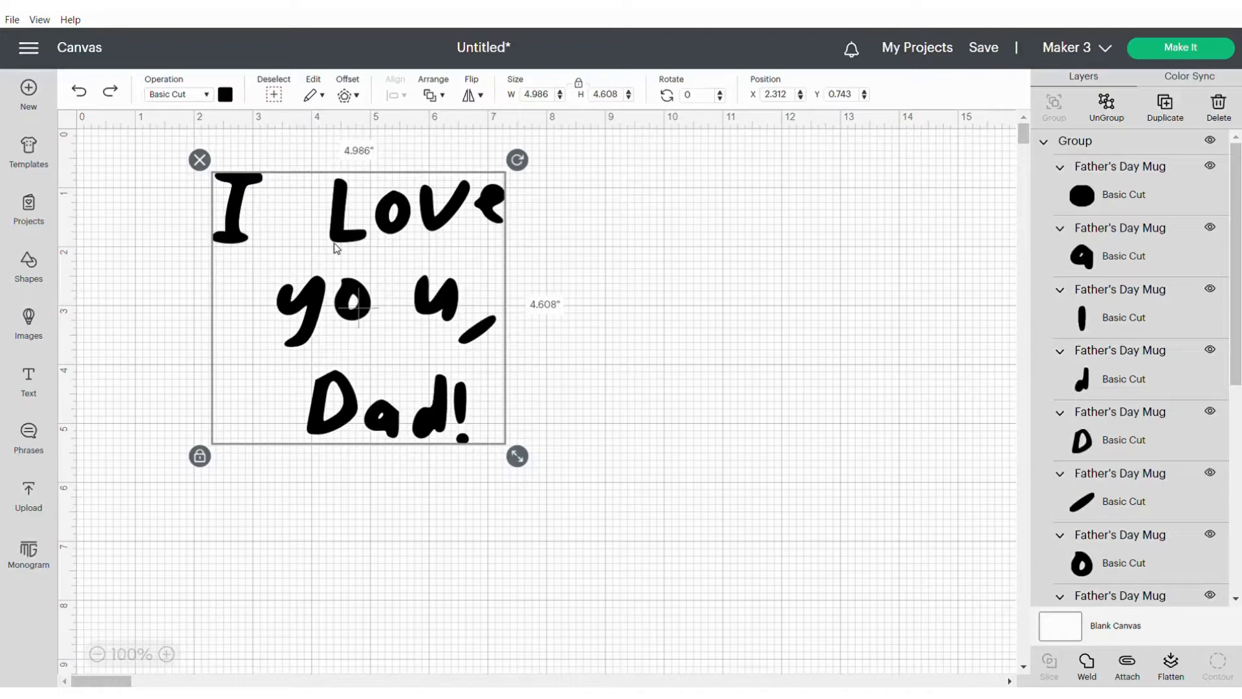
left_click(608, 94)
type("2.5")
key("Return")
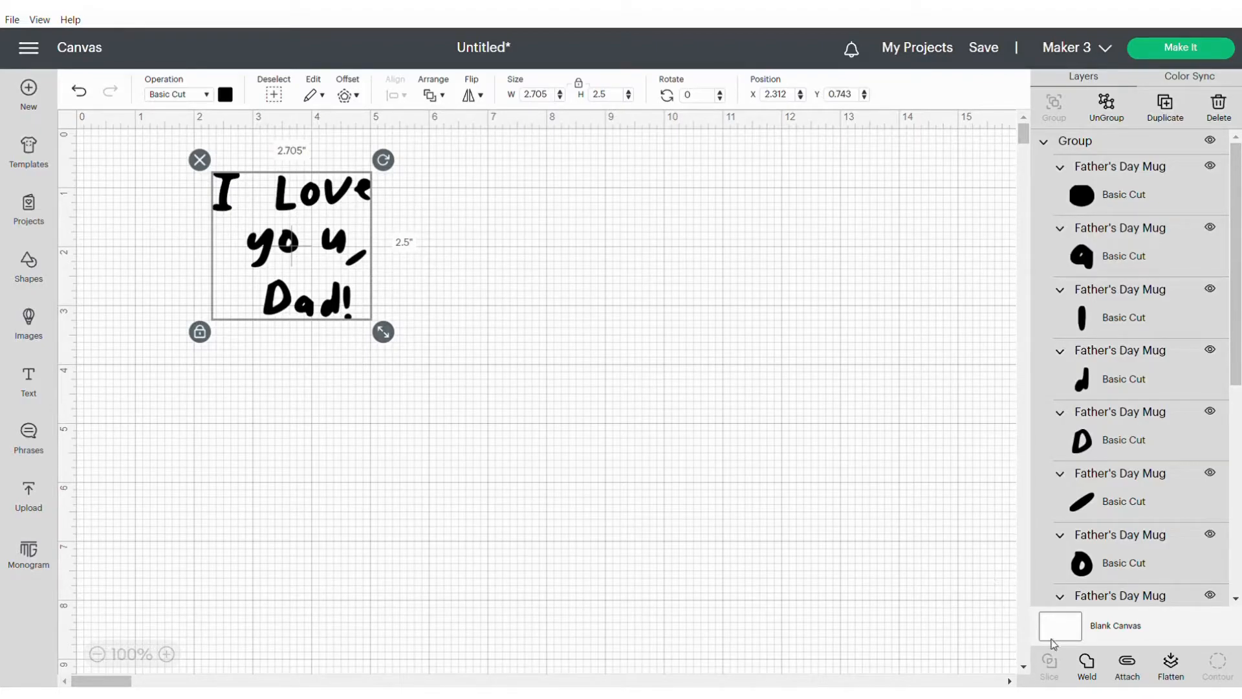
Step: Attach the grouped letters and move the design to about X 0.54, Y 0.49 on the canvas
left_click(1135, 670)
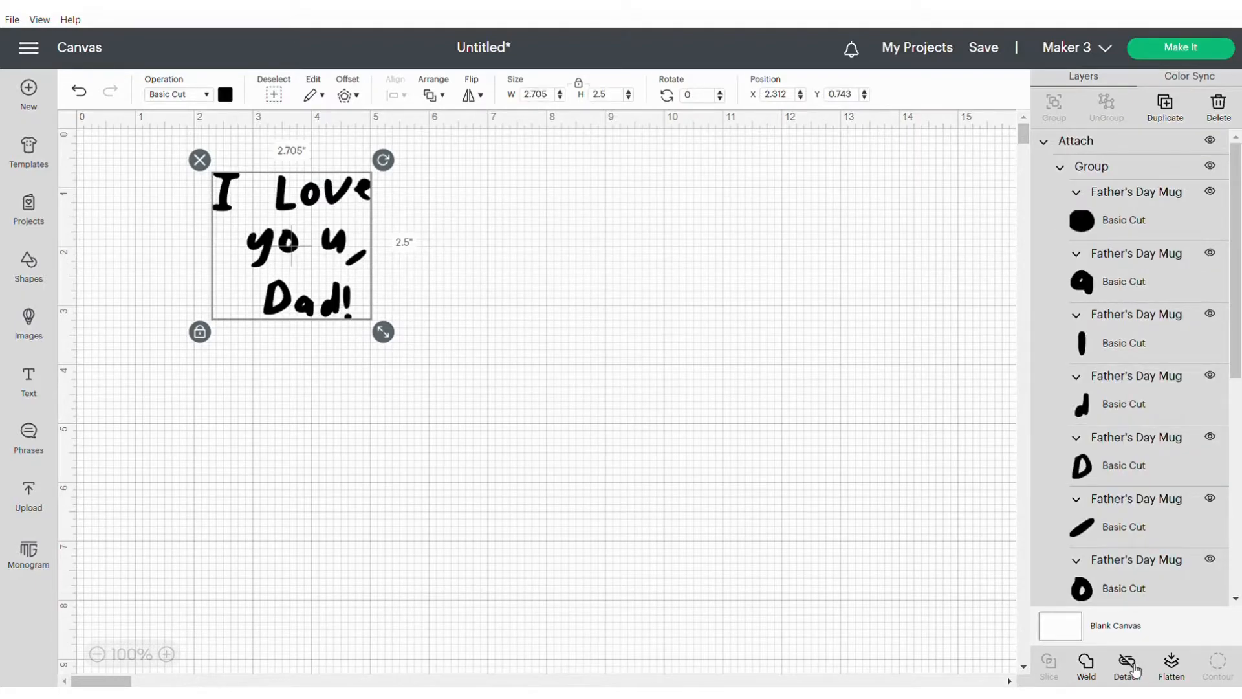
left_click_drag(358, 280, 253, 264)
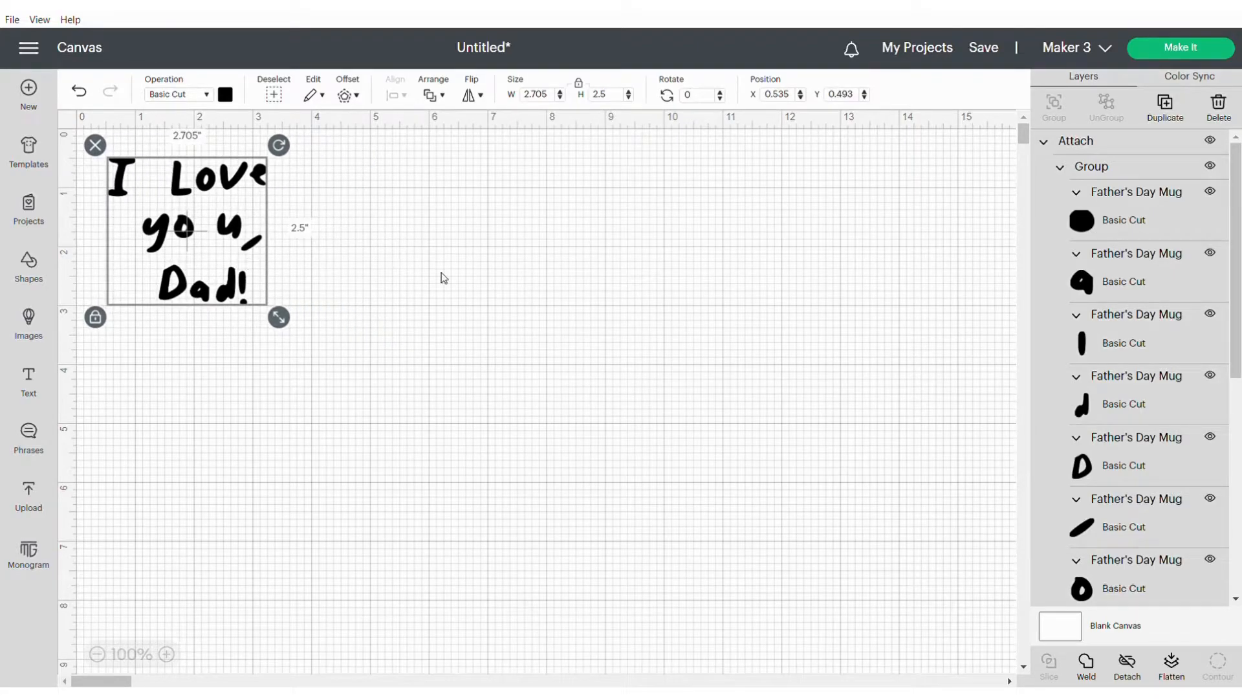
left_click(505, 292)
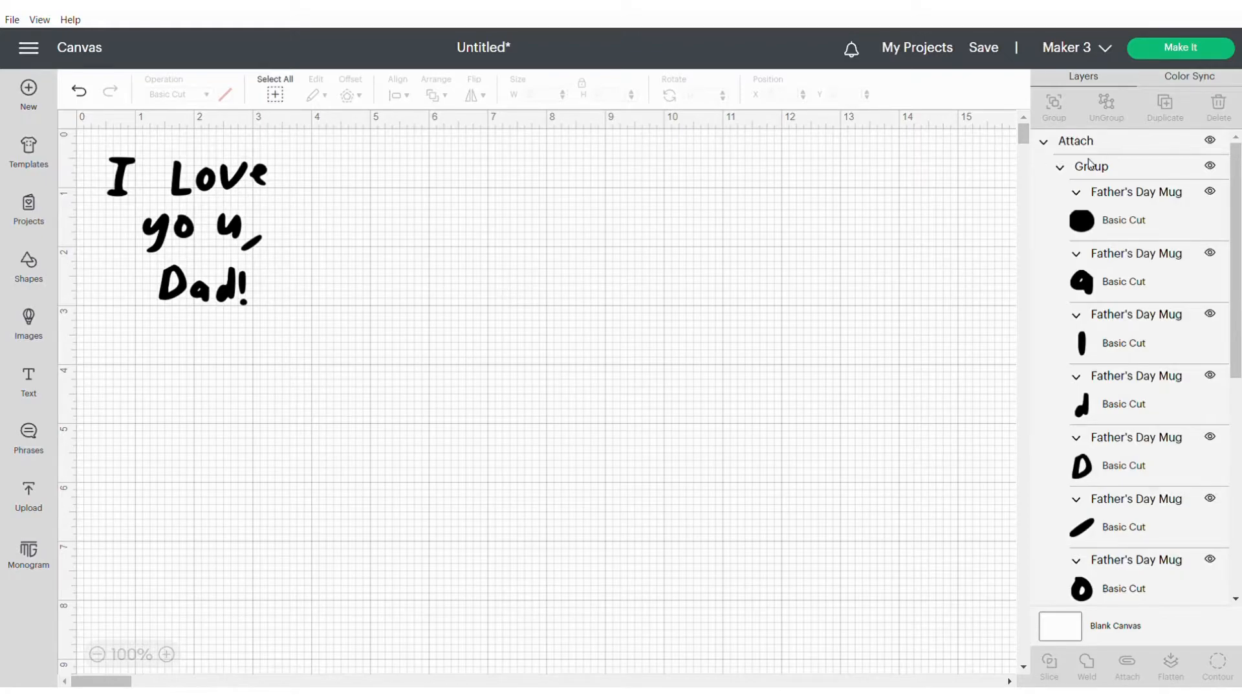
Step: Send the project to be made on a 12 in x 12 in mat and proceed to the material setup
left_click(1198, 49)
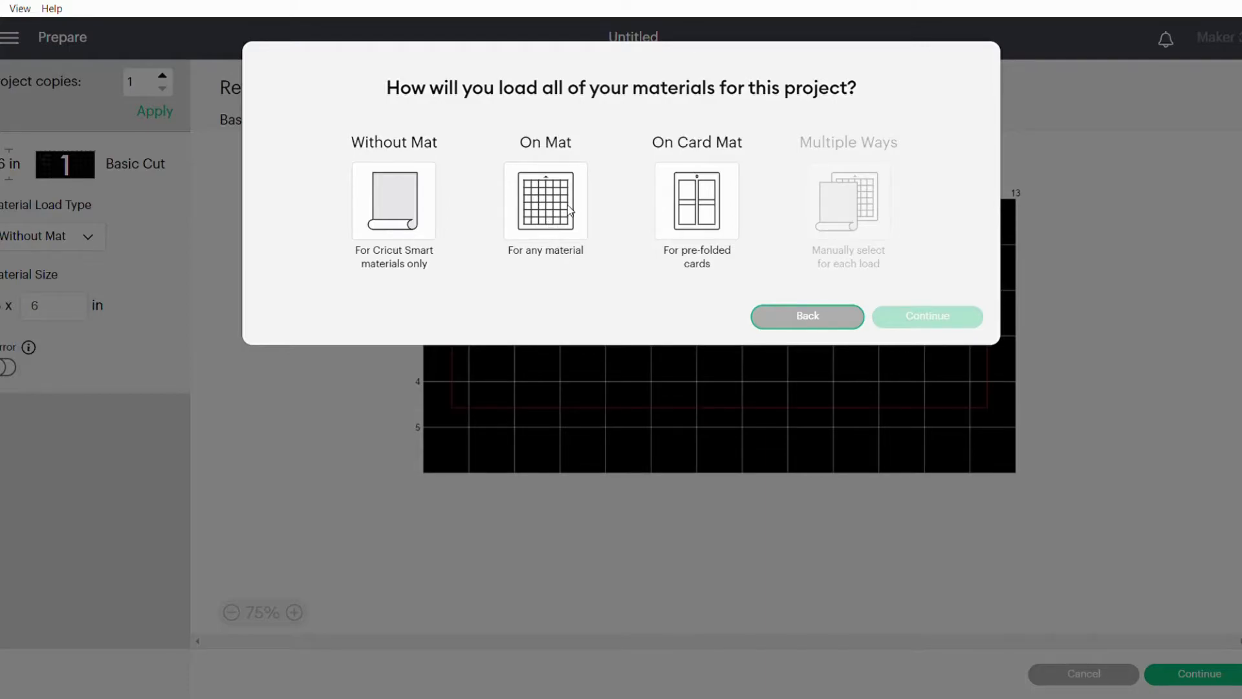
left_click(547, 186)
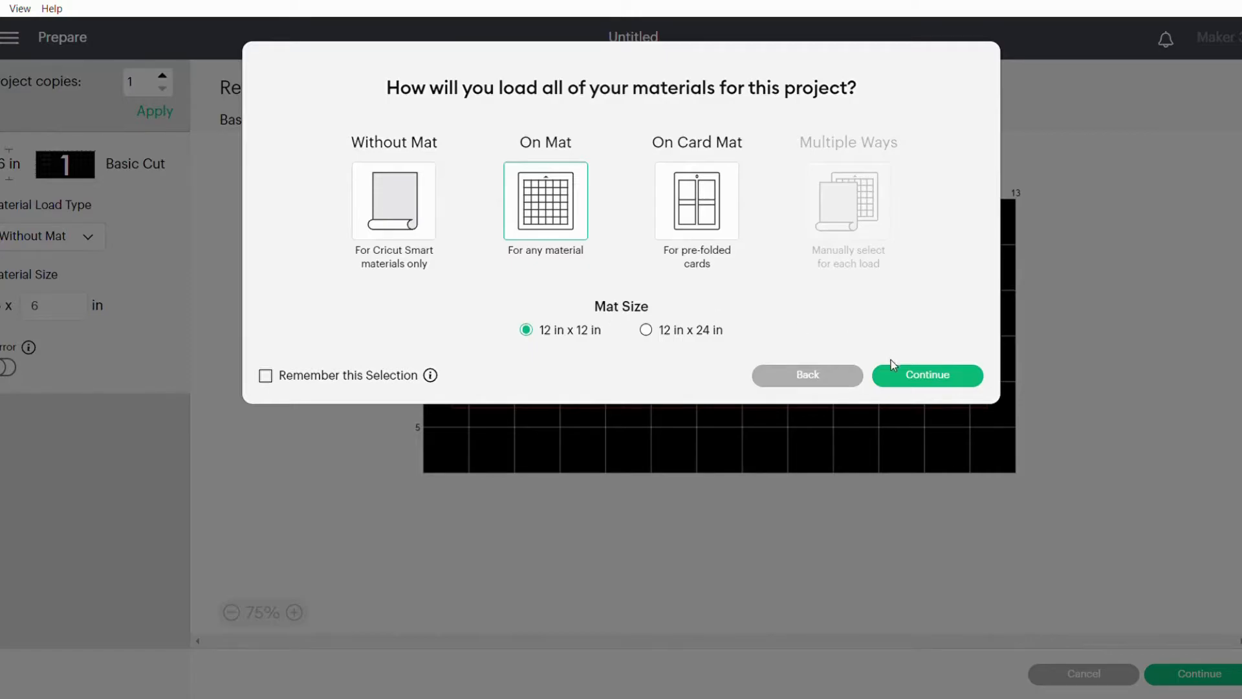
left_click(925, 379)
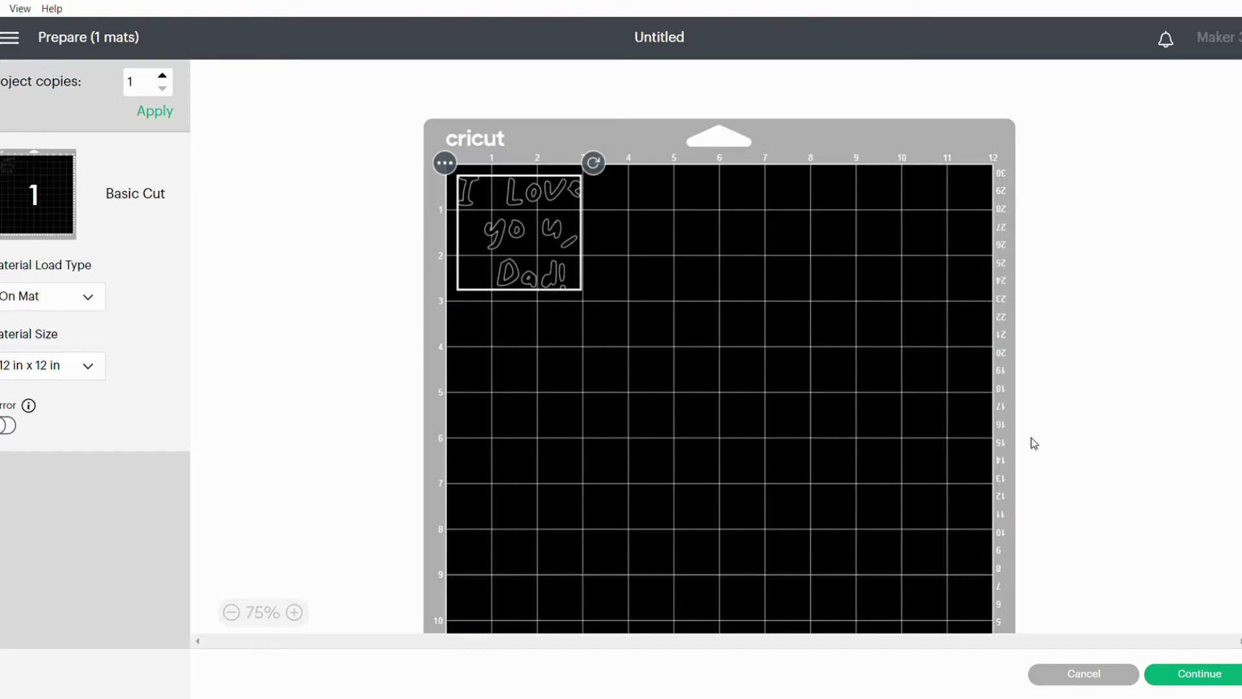
left_click(1203, 675)
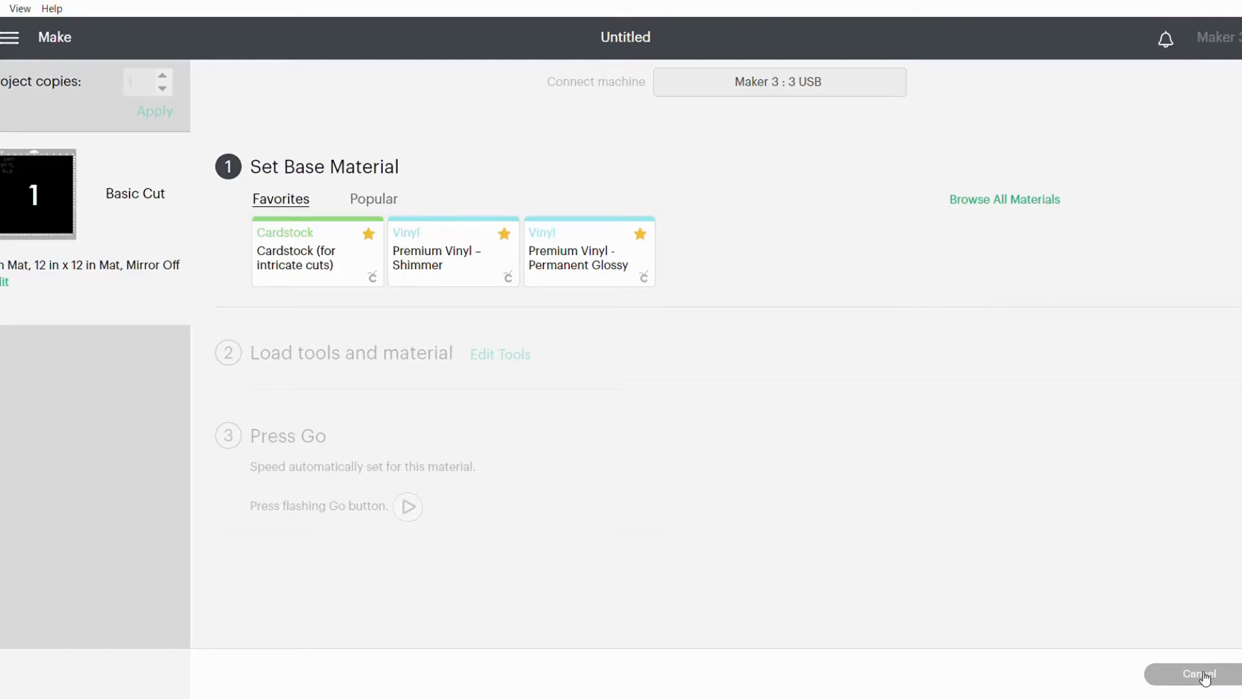
Step: Set the base material to Premium Vinyl - Permanent Glossy from the Vinyl category
left_click(1007, 200)
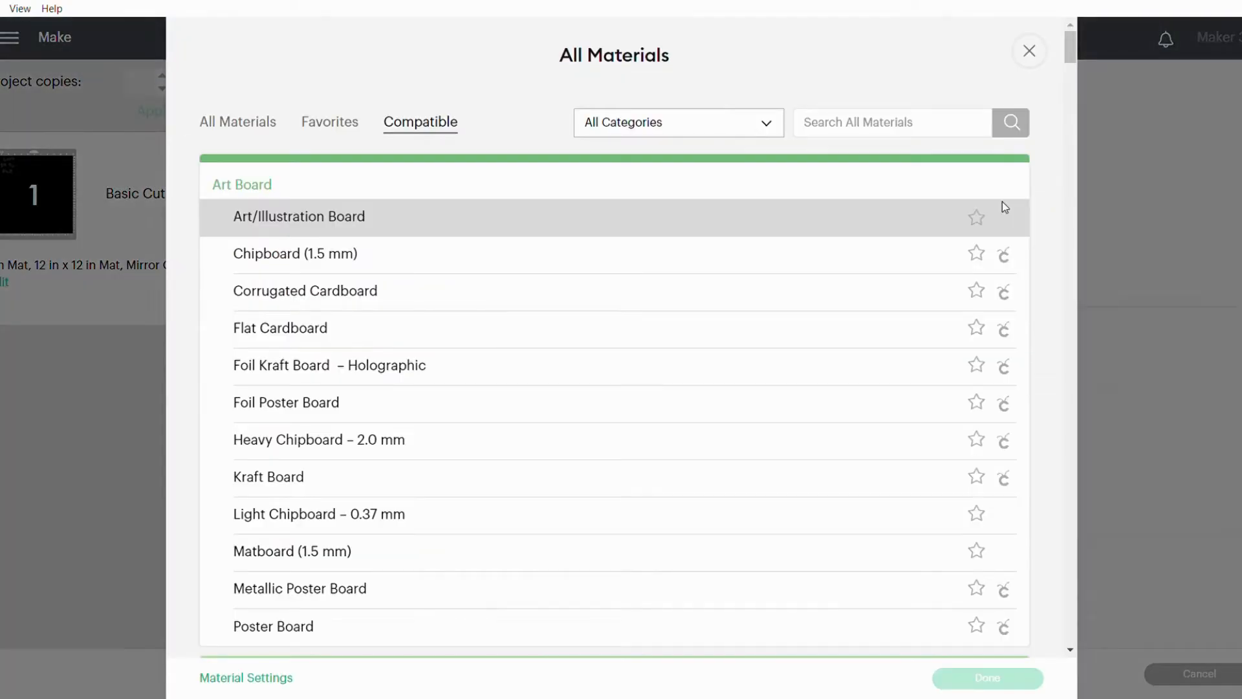
left_click(775, 129)
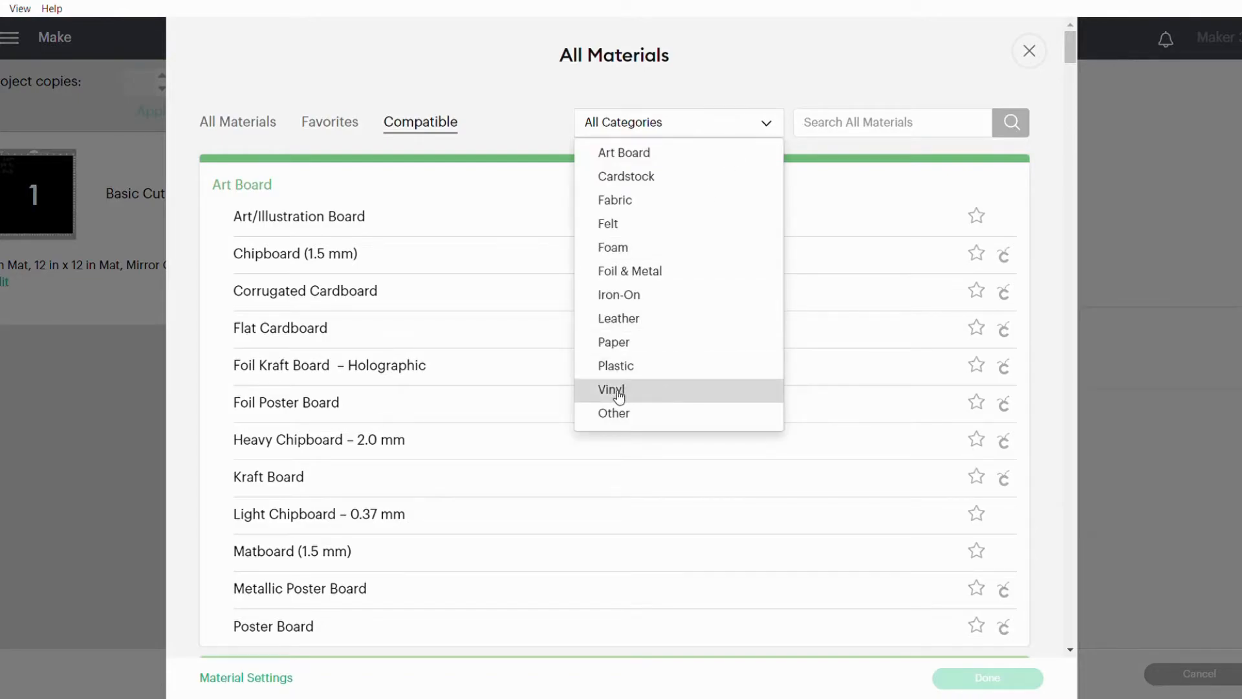
left_click(652, 390)
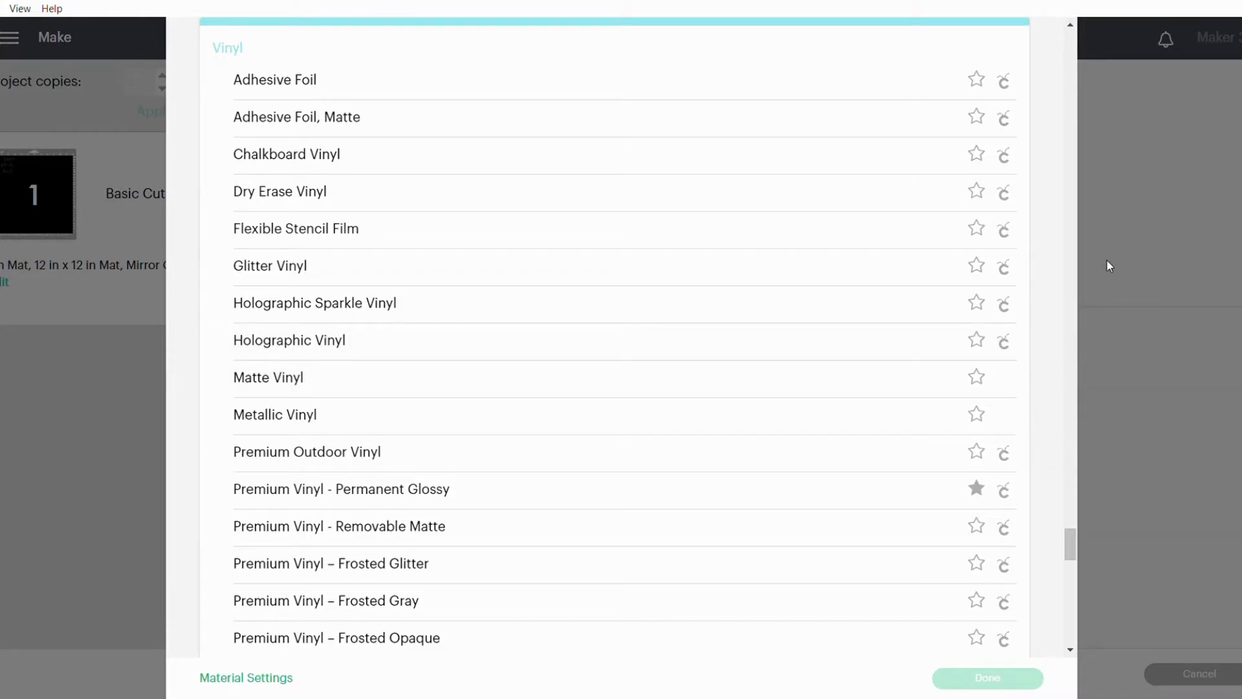
left_click(391, 501)
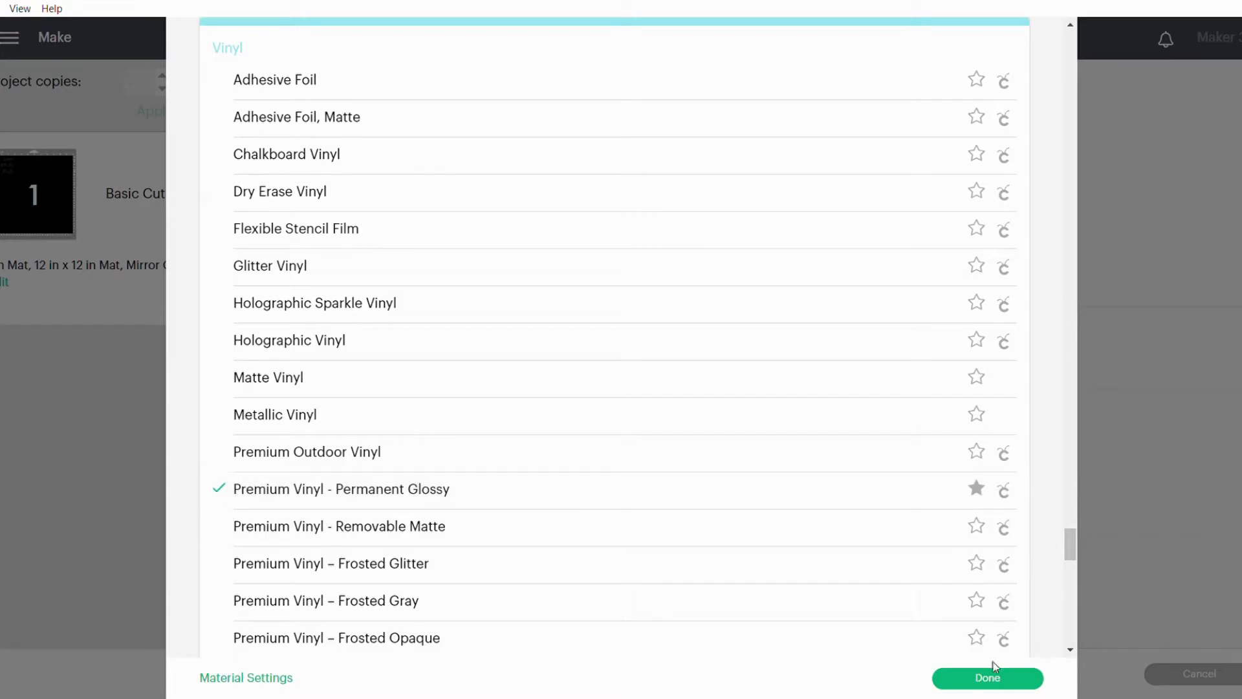
left_click(983, 687)
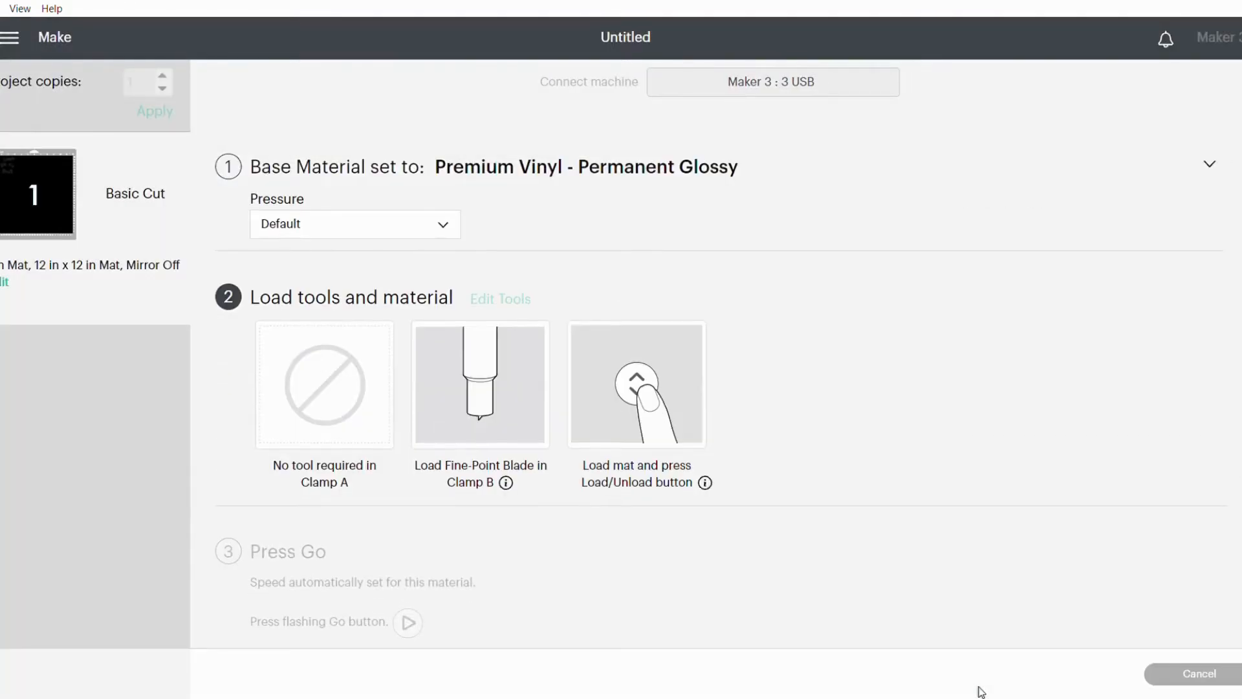